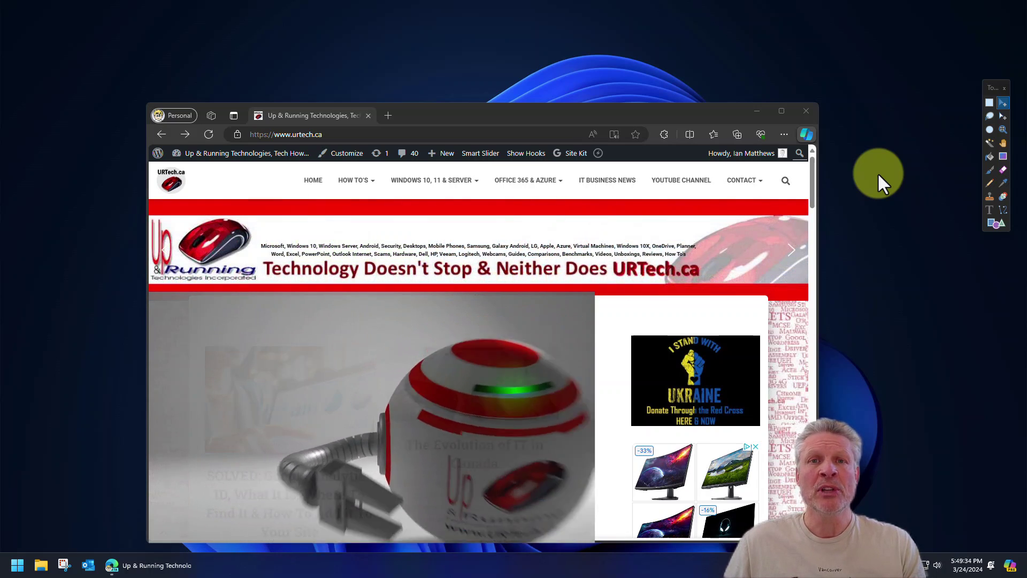
Open the 'SOLVED: Google Analytics ID' article and read down to 'Where Is Google Analytics Tracking ID'
{"action": "left_click", "coordinate": [298, 495]}
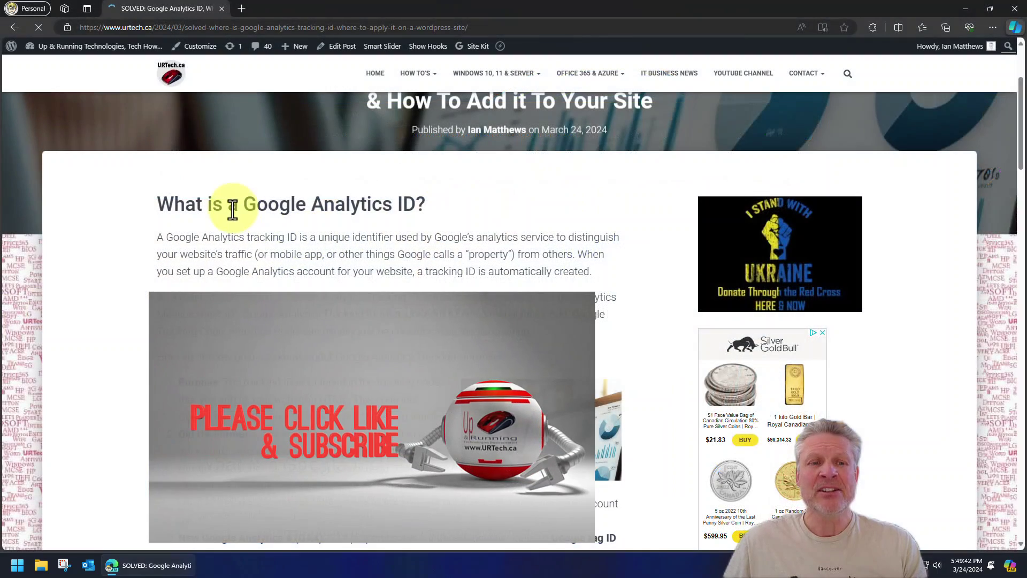
{"action": "left_click_drag", "start_coordinate": [232, 207], "coordinate": [398, 208]}
{"action": "left_click", "coordinate": [361, 253]}
{"action": "scroll", "coordinate": [359, 255], "scroll_direction": "down", "scroll_amount": 3}
{"action": "scroll", "coordinate": [356, 256], "scroll_direction": "up", "scroll_amount": 2}
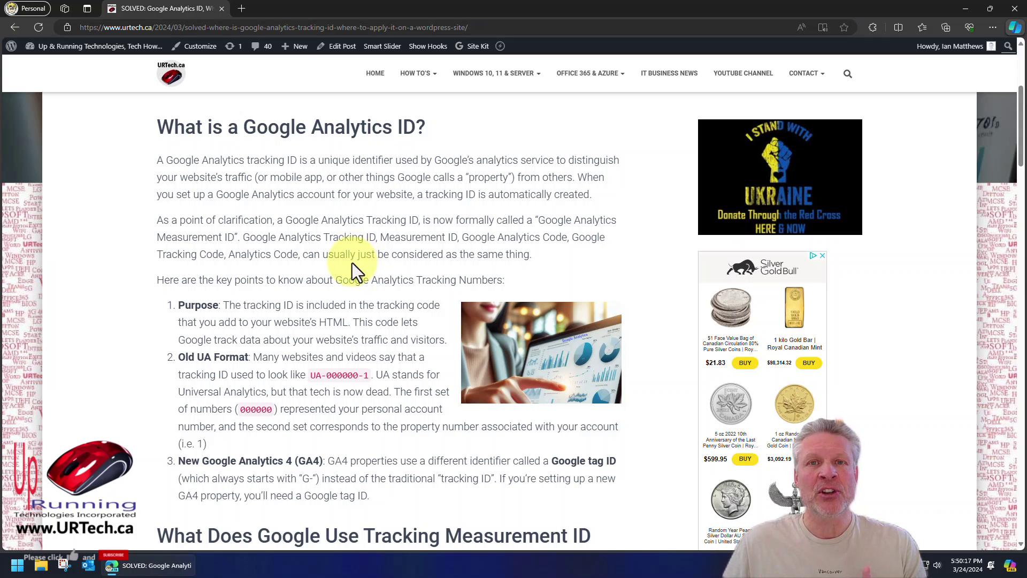
{"action": "scroll", "coordinate": [316, 282], "scroll_direction": "down", "scroll_amount": 7}
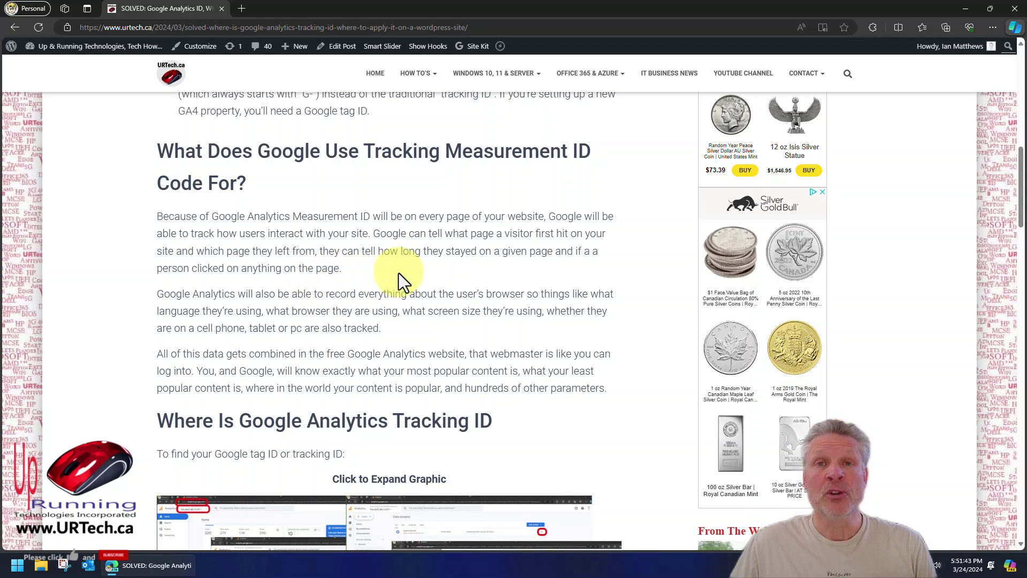
{"action": "scroll", "coordinate": [402, 275], "scroll_direction": "down", "scroll_amount": 4}
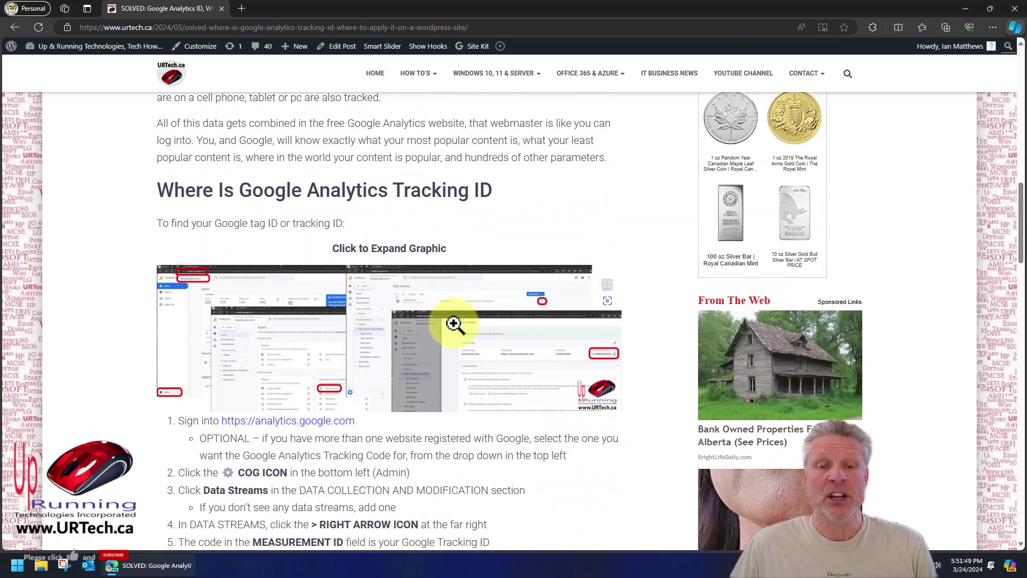
View the article's Google Analytics steps graphic enlarged, then start a new browser tab
{"action": "left_click", "coordinate": [454, 324]}
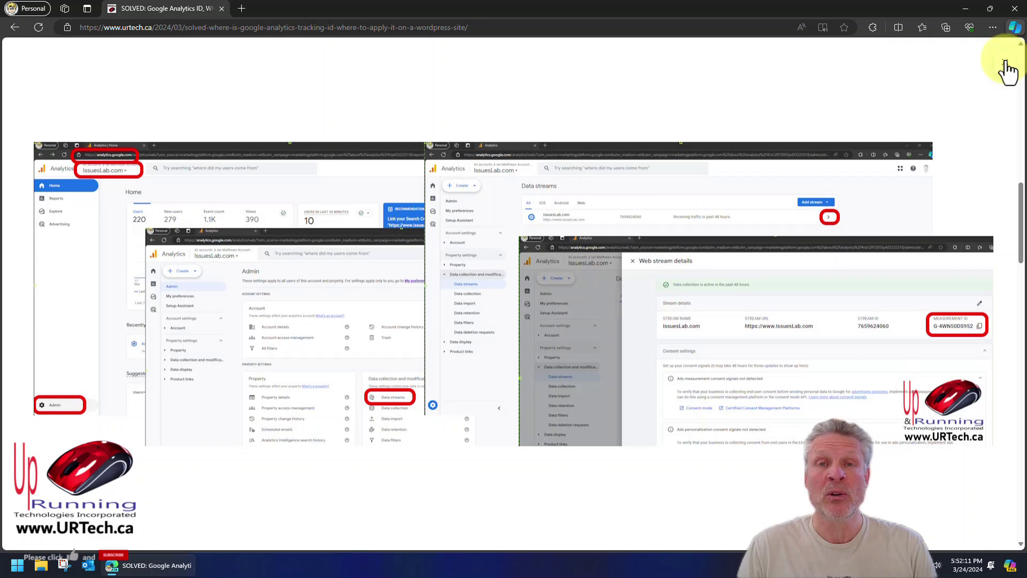
{"action": "left_click", "coordinate": [241, 8]}
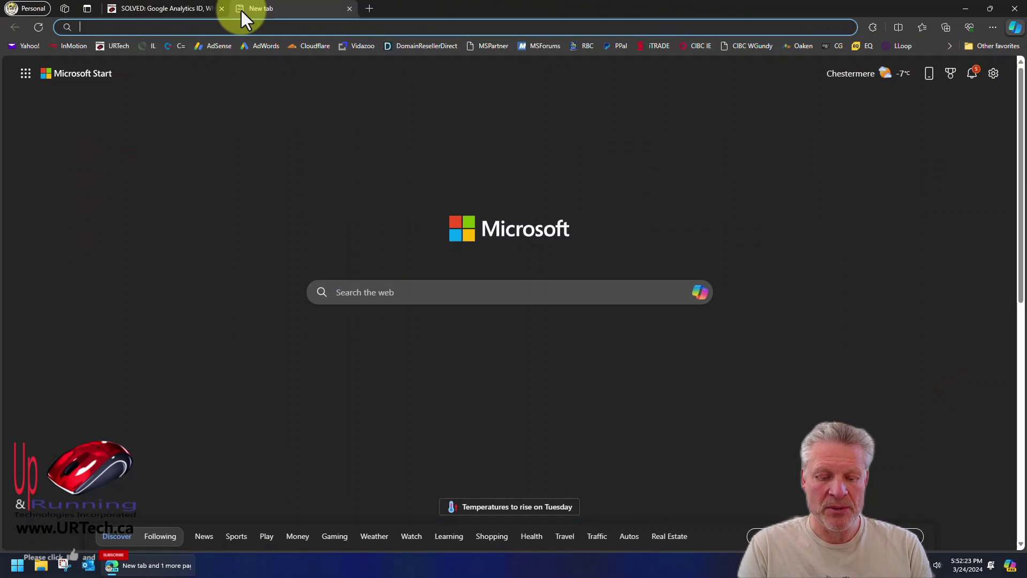
Load analytics.google.com to show the IssuesLab.com Home dashboard with 220 users over 7 days
{"action": "type", "text": "ana"}
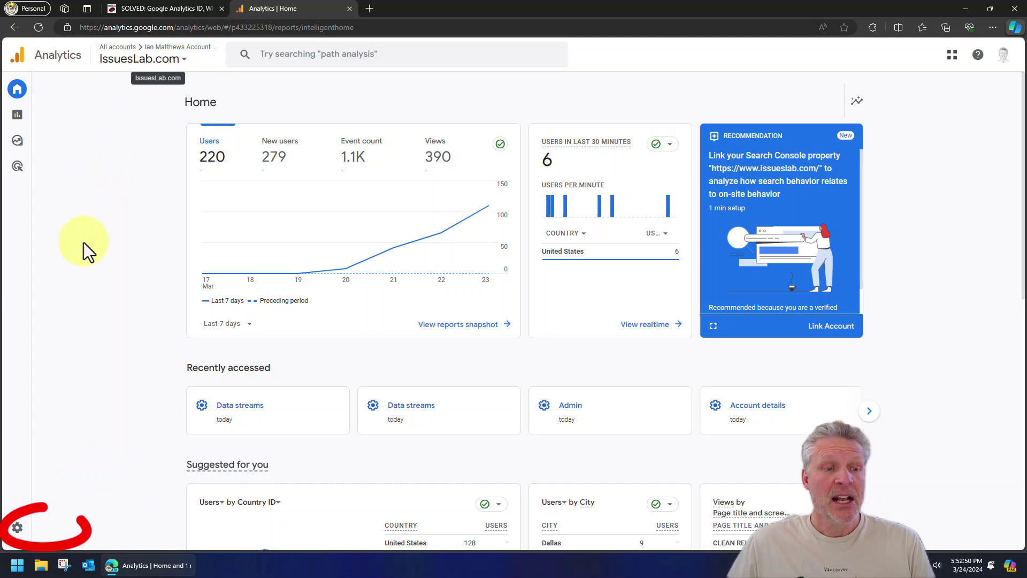
{"action": "mouse_move", "coordinate": [23, 529]}
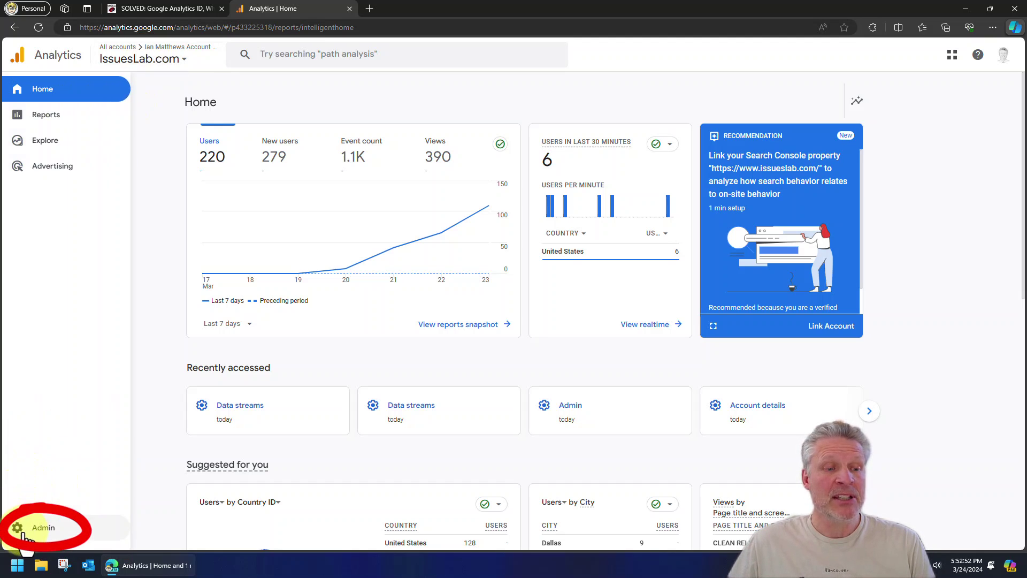
Copy the IssuesLab.com web stream's Measurement ID from Admin > Data streams
{"action": "left_click", "coordinate": [21, 533]}
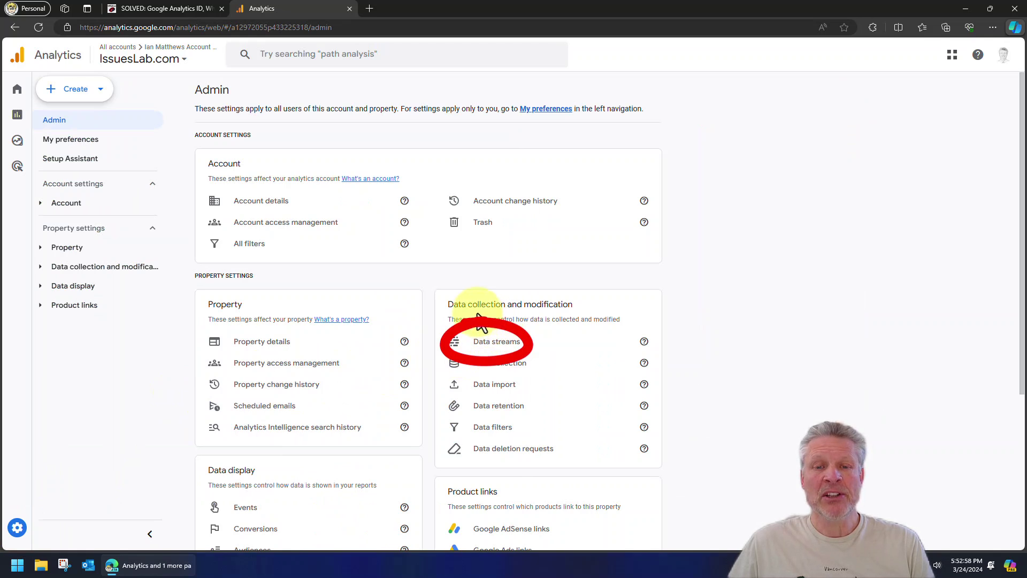
{"action": "left_click_drag", "start_coordinate": [461, 304], "coordinate": [664, 307]}
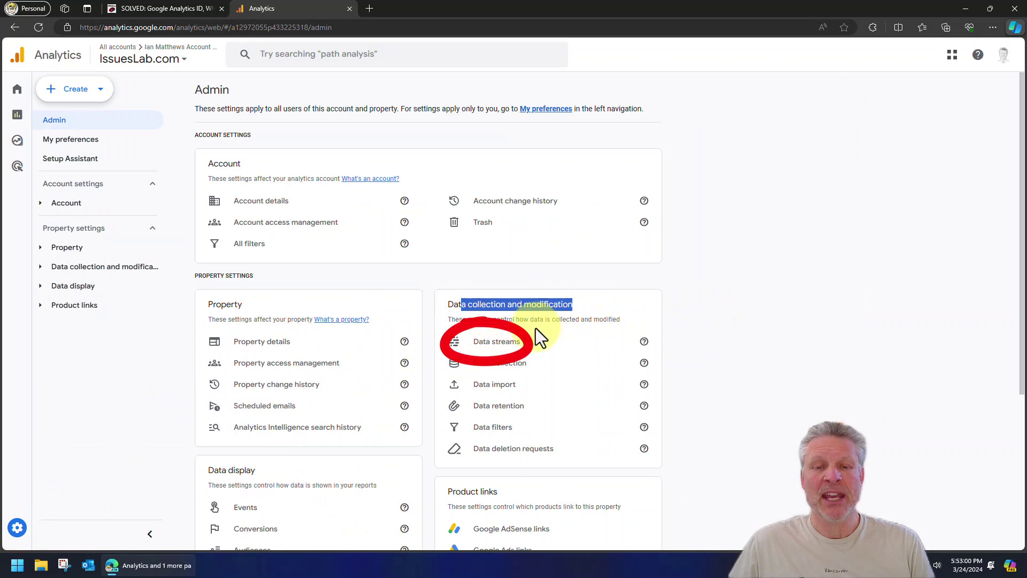
{"action": "left_click", "coordinate": [495, 343]}
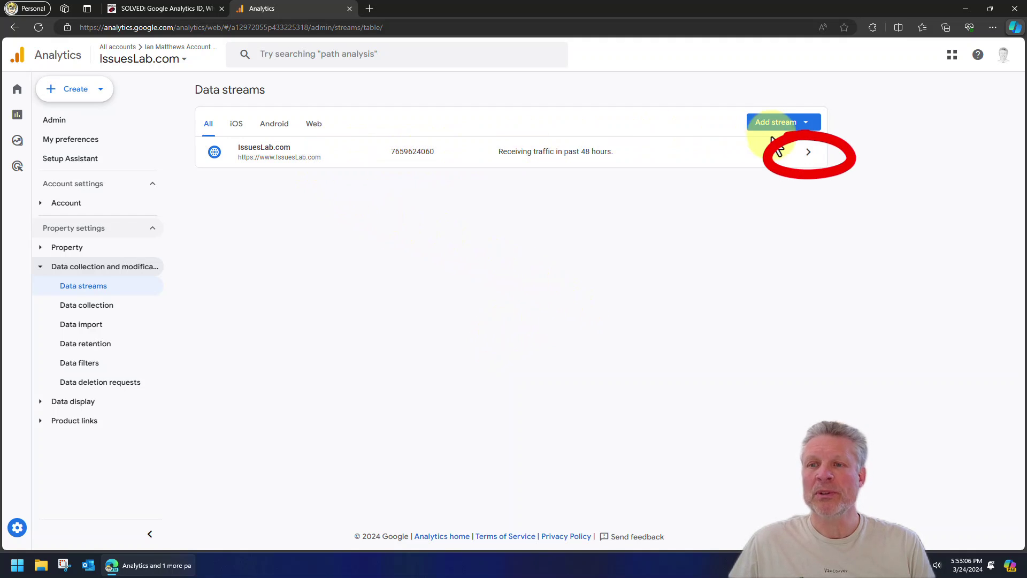
{"action": "left_click", "coordinate": [809, 157]}
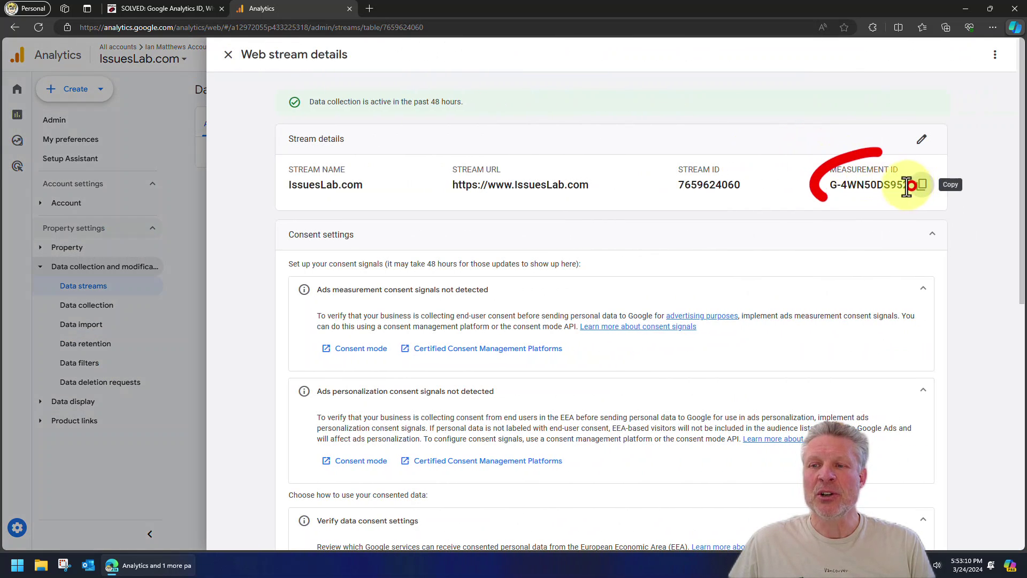
{"action": "left_click_drag", "start_coordinate": [831, 184], "coordinate": [908, 183]}
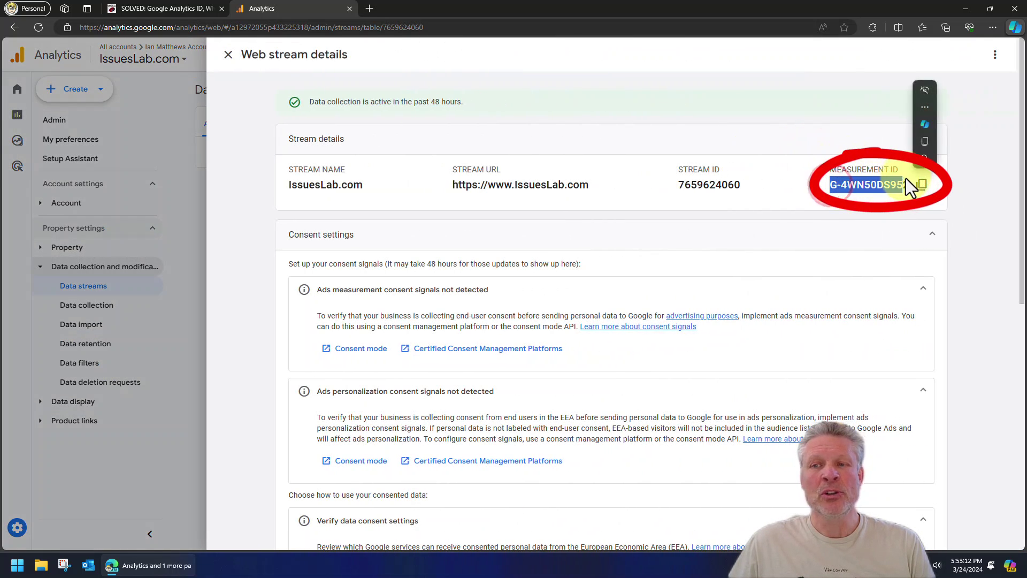
{"action": "left_click", "coordinate": [957, 188]}
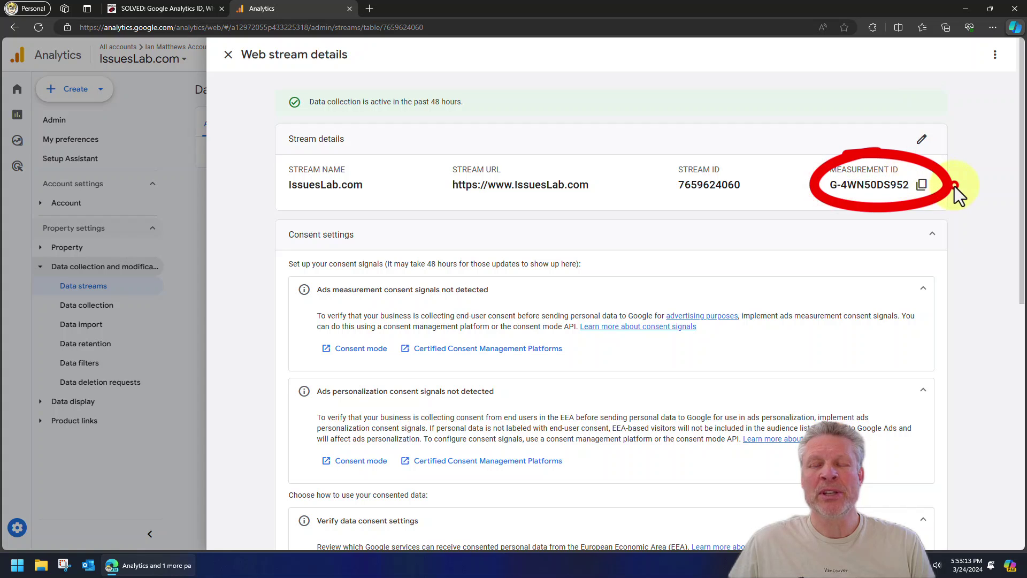
{"action": "left_click", "coordinate": [922, 185]}
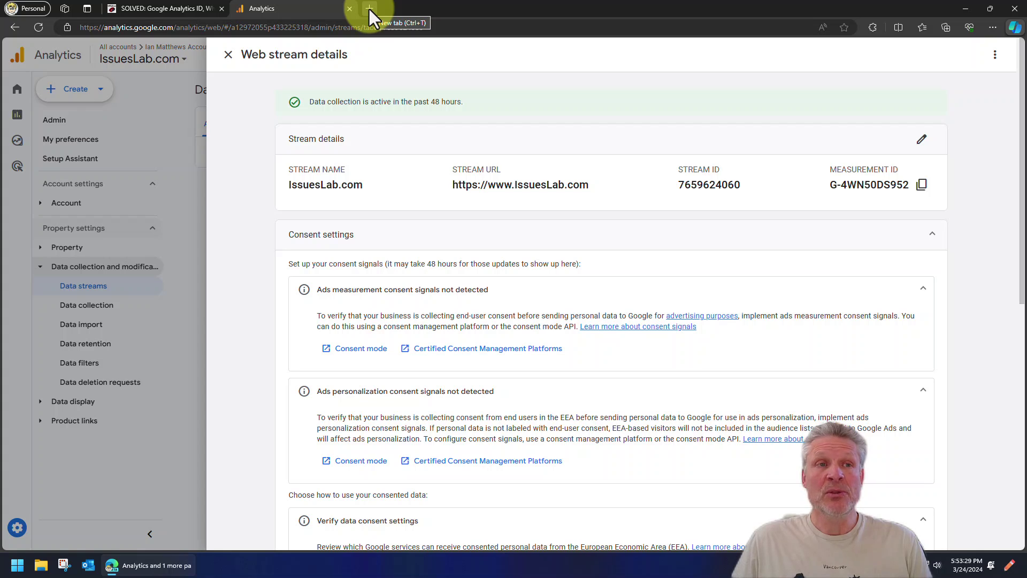
Load issueslab.com/wp-admin in a new tab and list its 11 installed plugins
{"action": "left_click", "coordinate": [369, 8]}
{"action": "type", "text": "issue"}
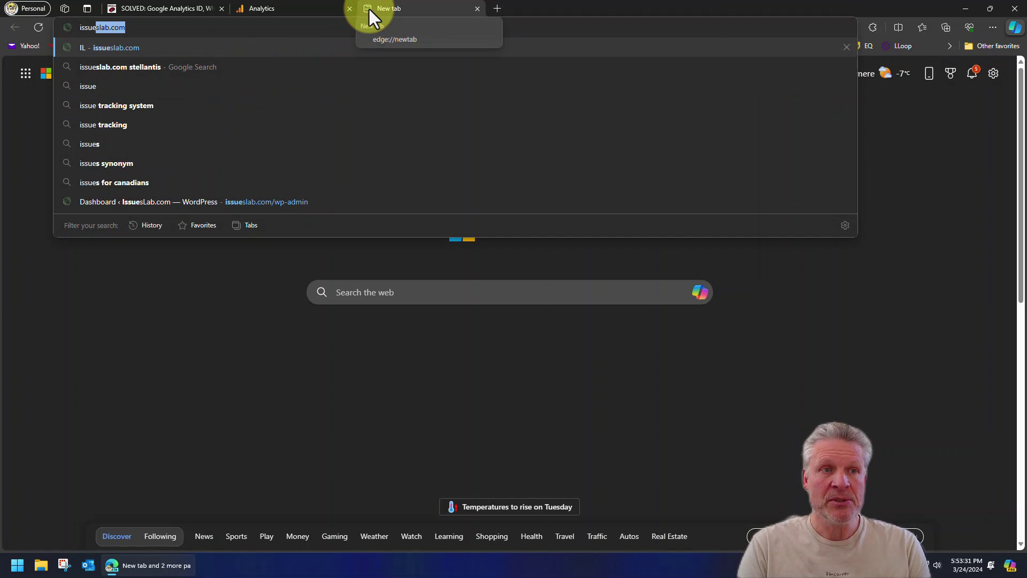
{"action": "key", "text": "Return"}
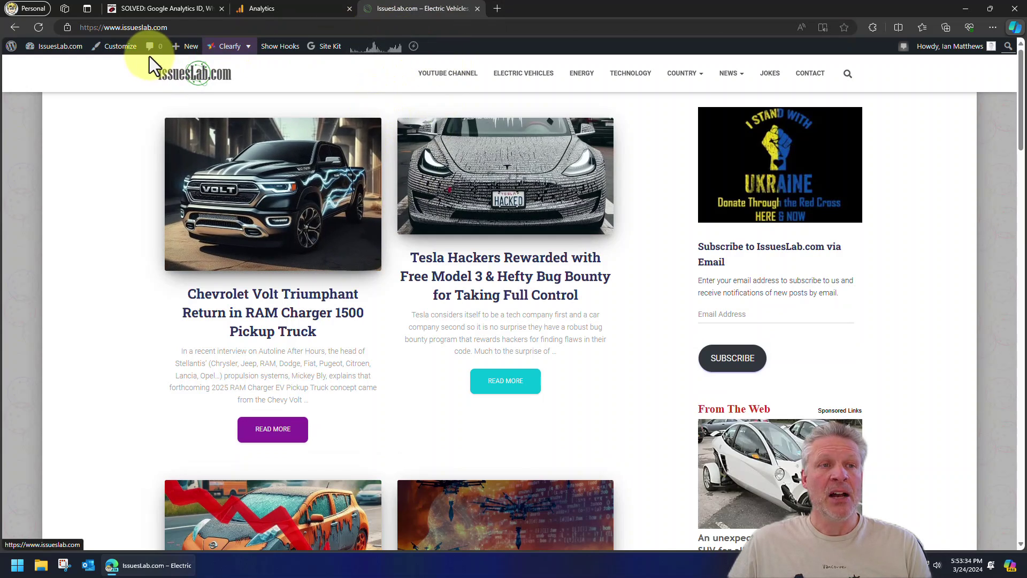
{"action": "left_click", "coordinate": [197, 27]}
{"action": "left_click", "coordinate": [198, 27]}
{"action": "type", "text": "/"}
{"action": "key", "text": "Return"}
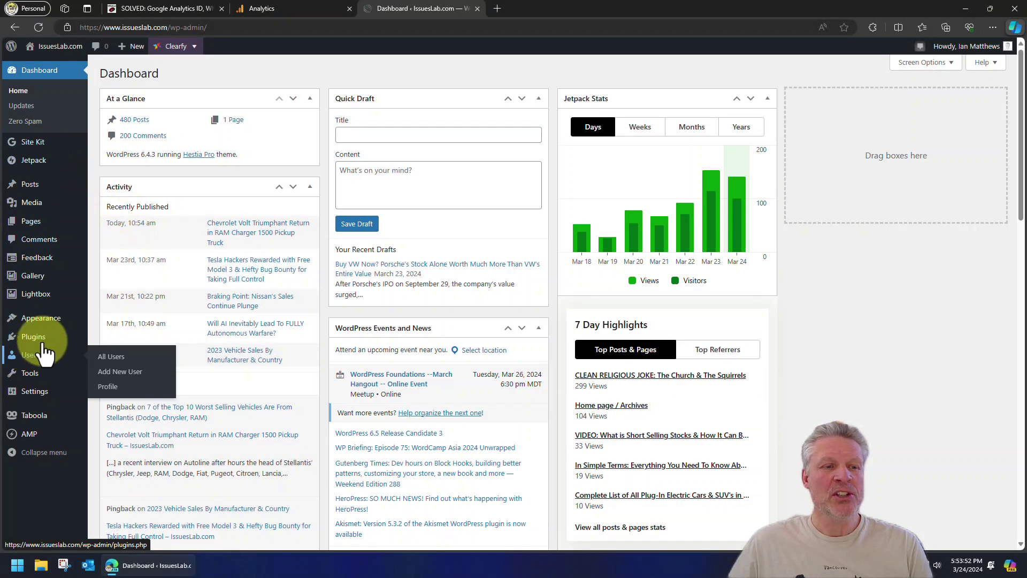
{"action": "mouse_move", "coordinate": [46, 324]}
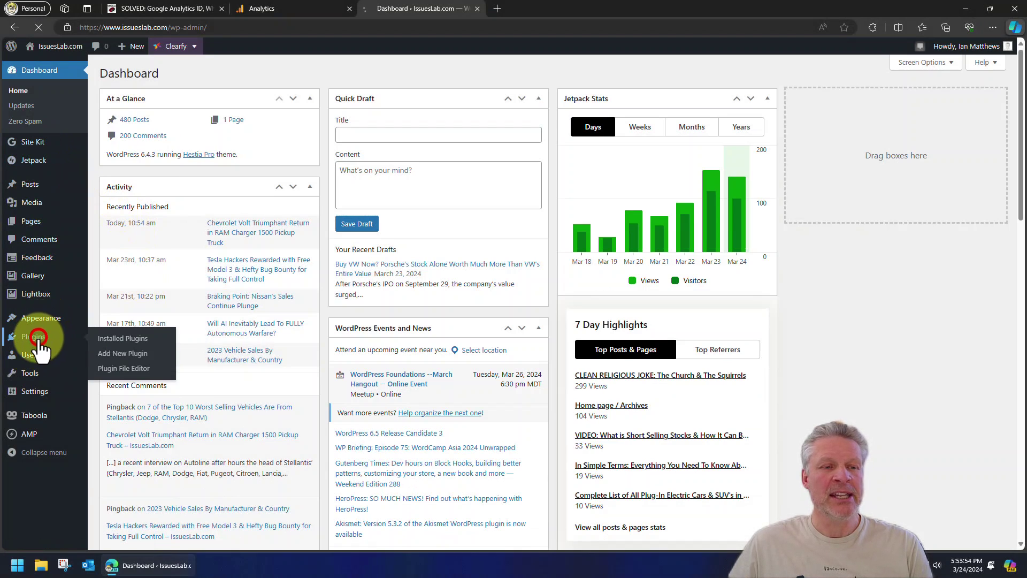
{"action": "left_click", "coordinate": [40, 342]}
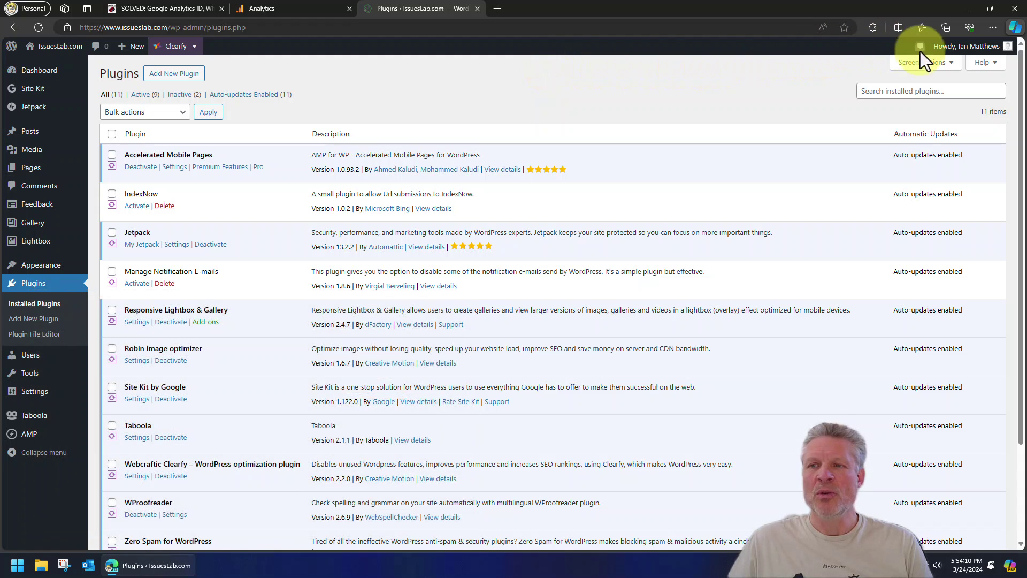
Search new plugins for 'site kit', confirm Site Kit is active, and go to its dashboard
{"action": "left_click", "coordinate": [153, 73]}
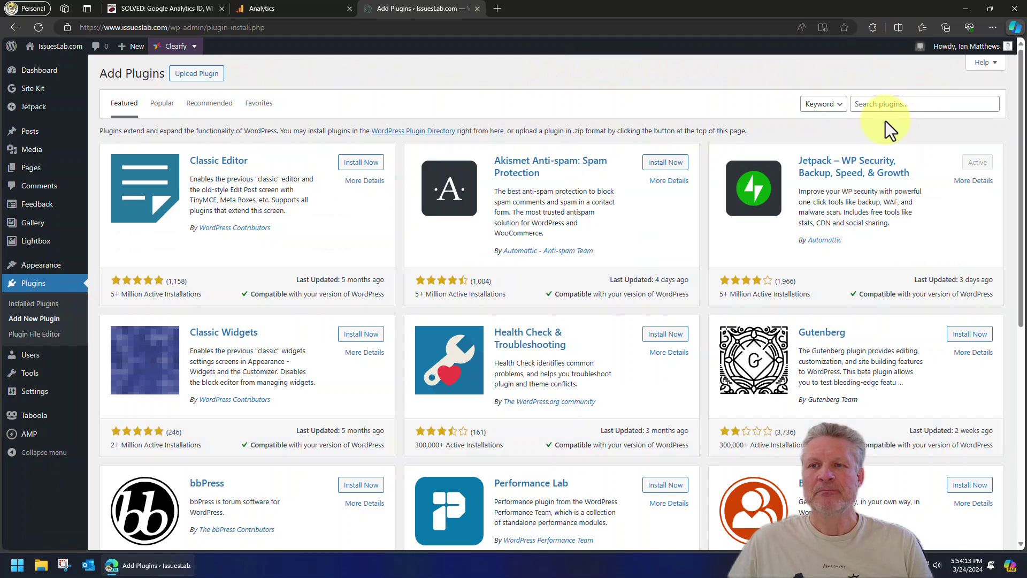
{"action": "left_click", "coordinate": [888, 104]}
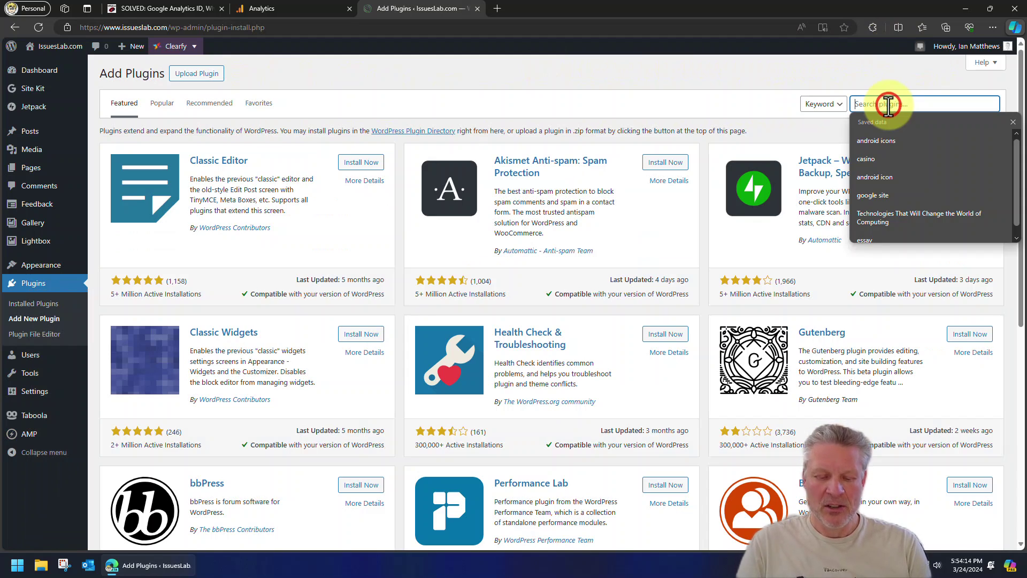
{"action": "type", "text": "site kit"}
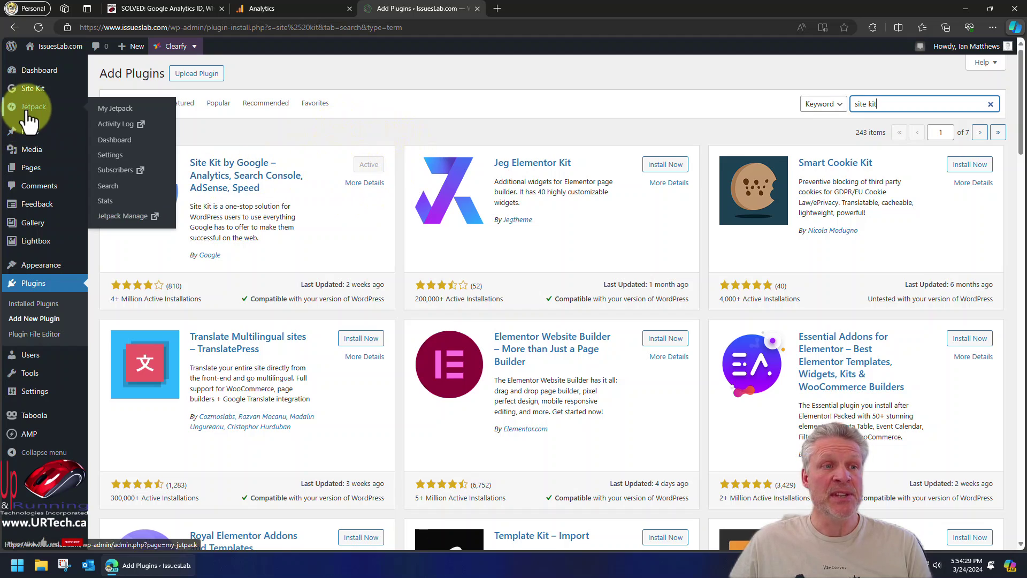
{"action": "left_click", "coordinate": [32, 90]}
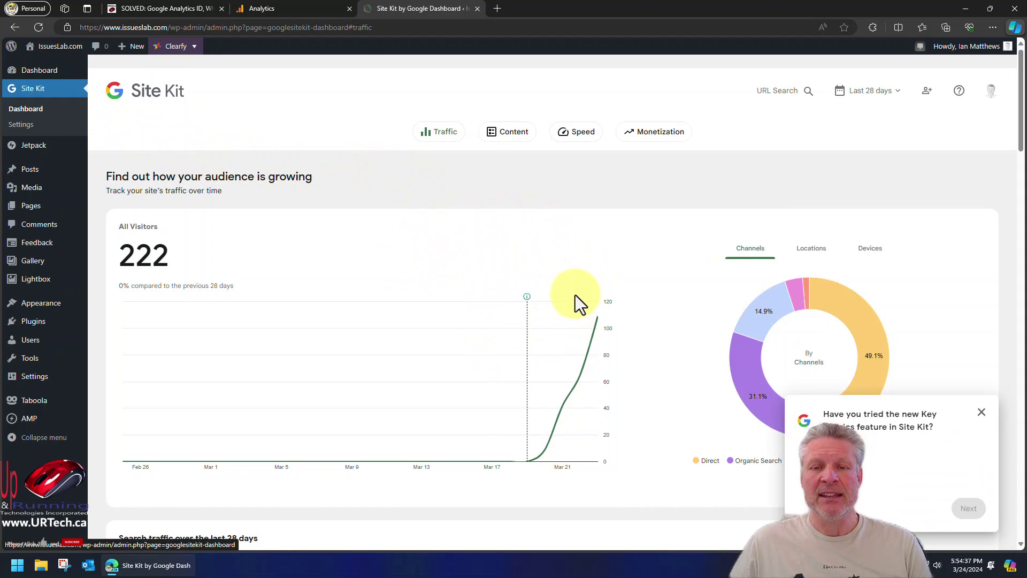
Close the 'Have you tried Key Metrics' prompt on the Site Kit traffic dashboard
{"action": "left_click", "coordinate": [982, 412]}
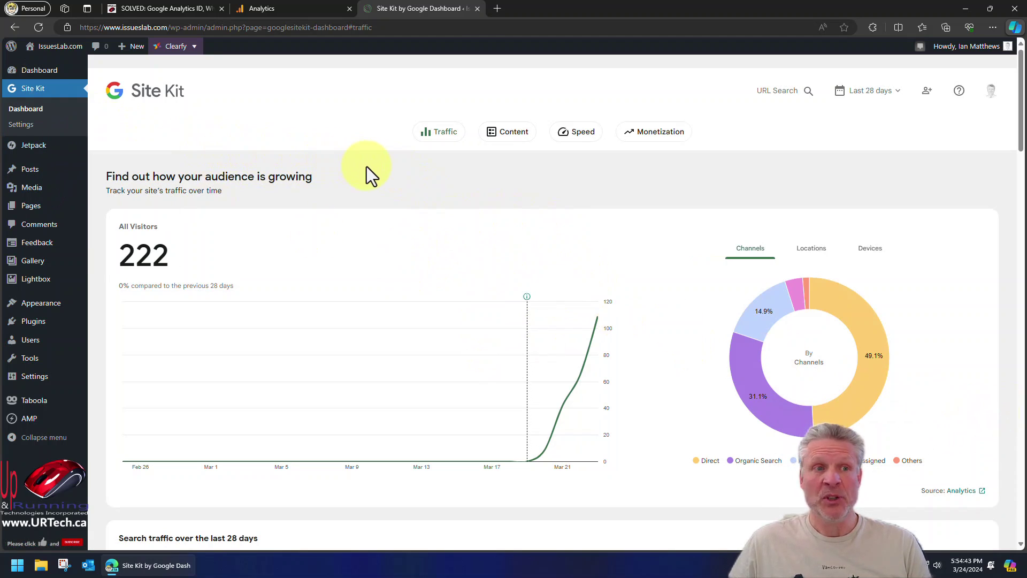
{"action": "left_click", "coordinate": [25, 123]}
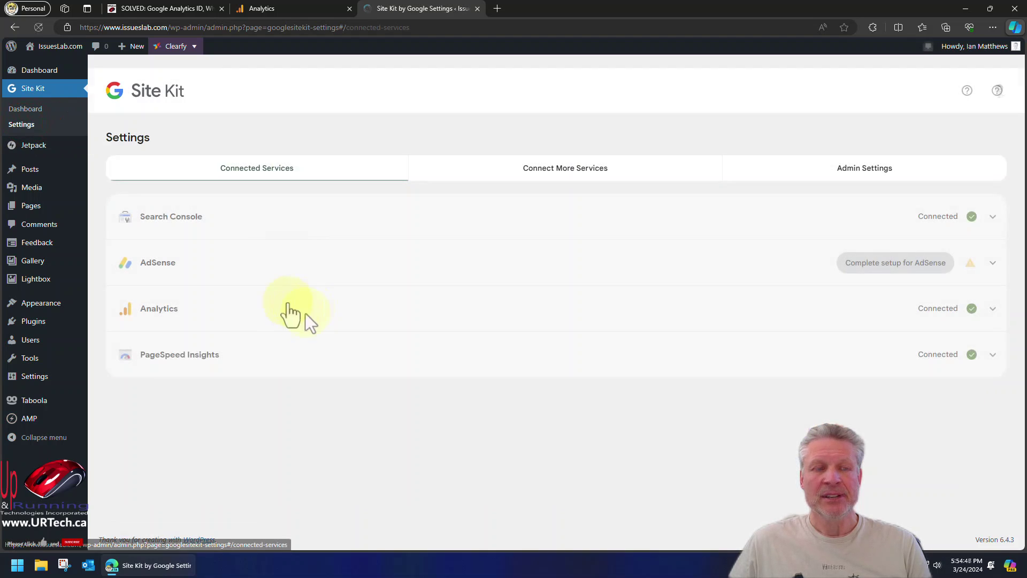
Expand the Analytics row in Site Kit Settings to view the measurement ID, then enter edit mode
{"action": "left_click", "coordinate": [179, 310]}
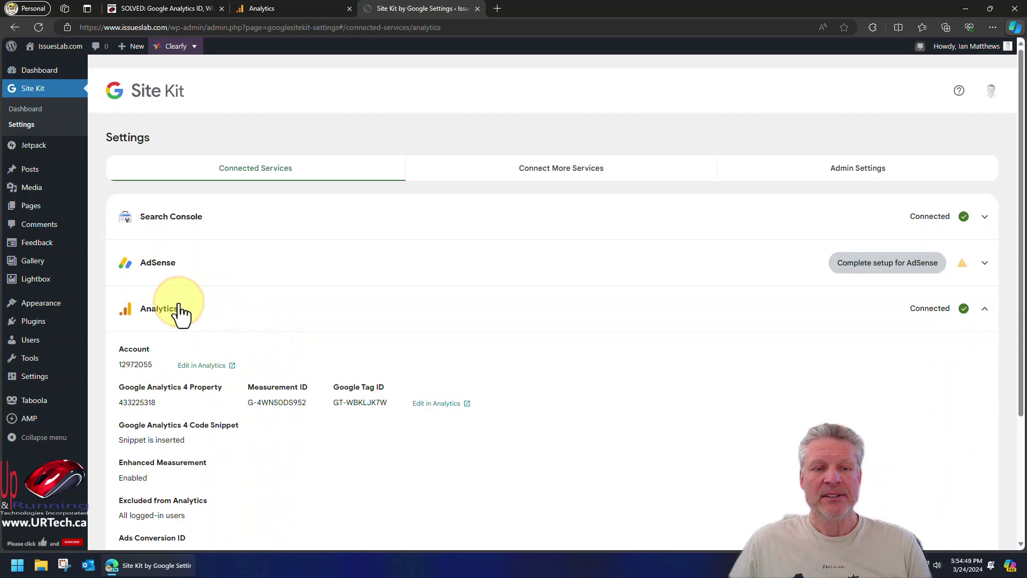
{"action": "scroll", "coordinate": [300, 401], "scroll_direction": "down", "scroll_amount": 3}
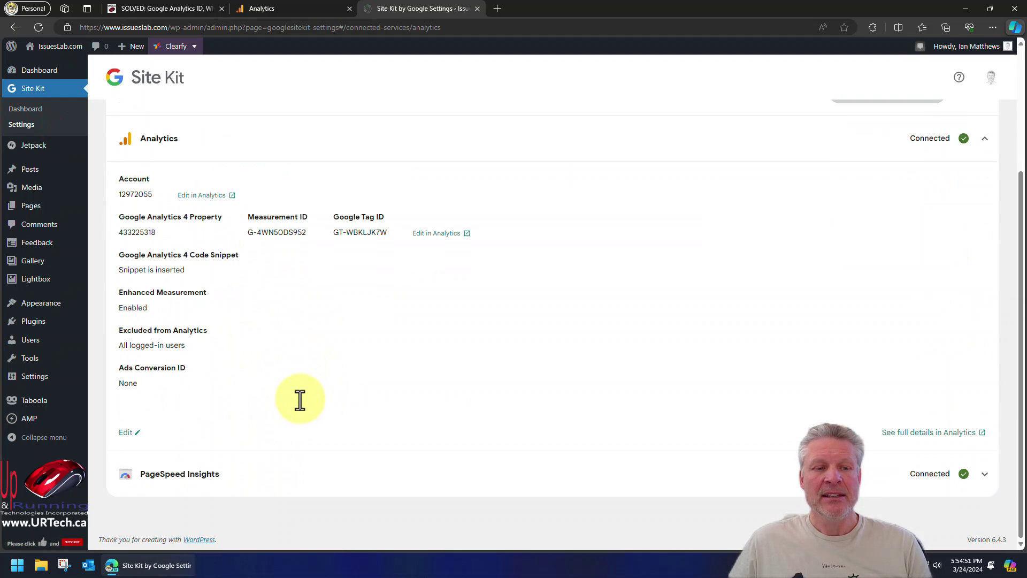
{"action": "scroll", "coordinate": [300, 400], "scroll_direction": "up", "scroll_amount": 1}
{"action": "mouse_move", "coordinate": [334, 310]}
{"action": "left_mouse_down"}
{"action": "mouse_move", "coordinate": [371, 305]}
{"action": "mouse_move", "coordinate": [345, 310]}
{"action": "left_mouse_up"}
{"action": "left_click", "coordinate": [650, 337]}
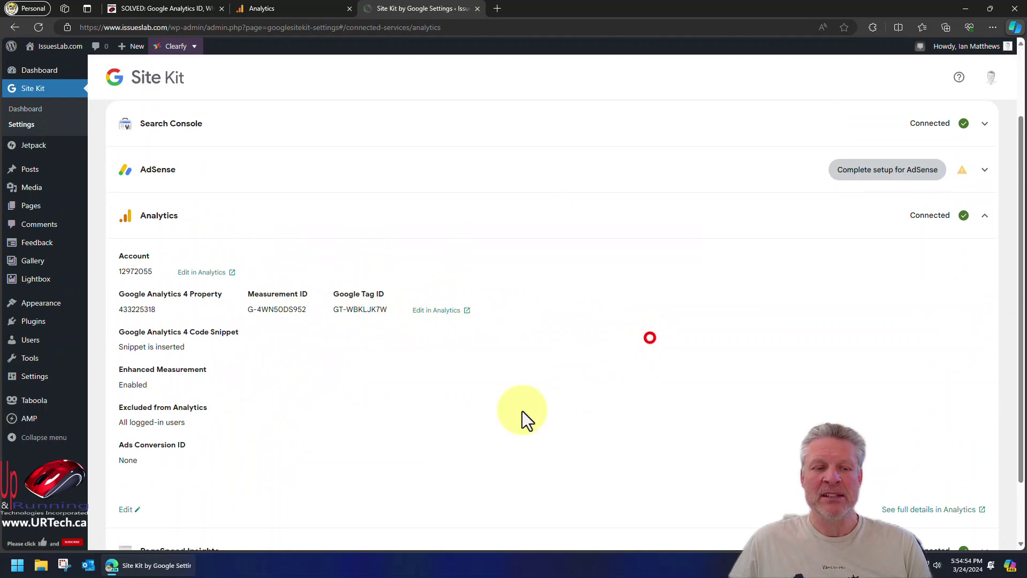
{"action": "left_click", "coordinate": [130, 510]}
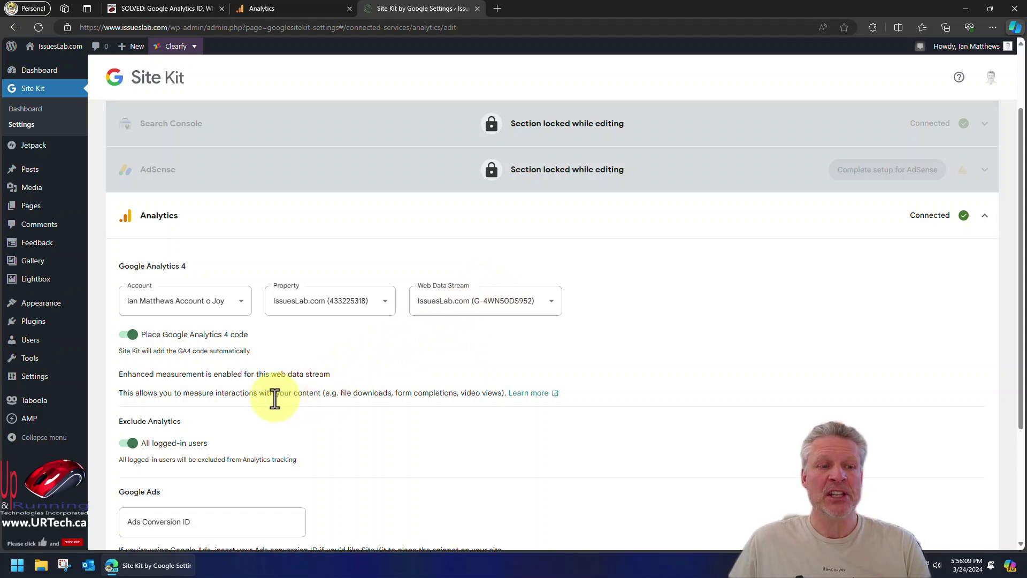
{"action": "mouse_move", "coordinate": [29, 428]}
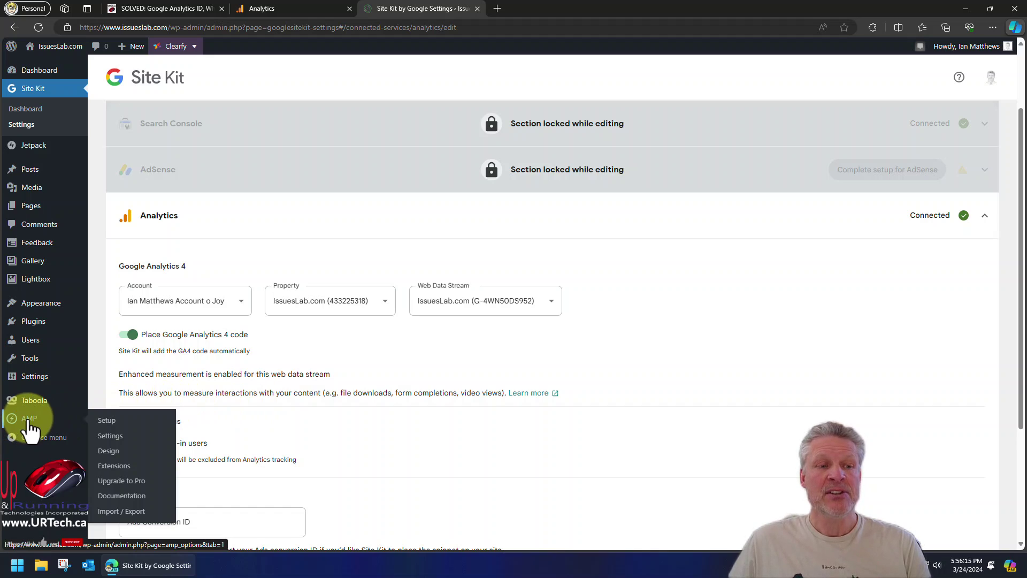
Check the Google Analytics Tracking ID in AMP for WP's Analytics Tracking setup panel
{"action": "left_click", "coordinate": [28, 420]}
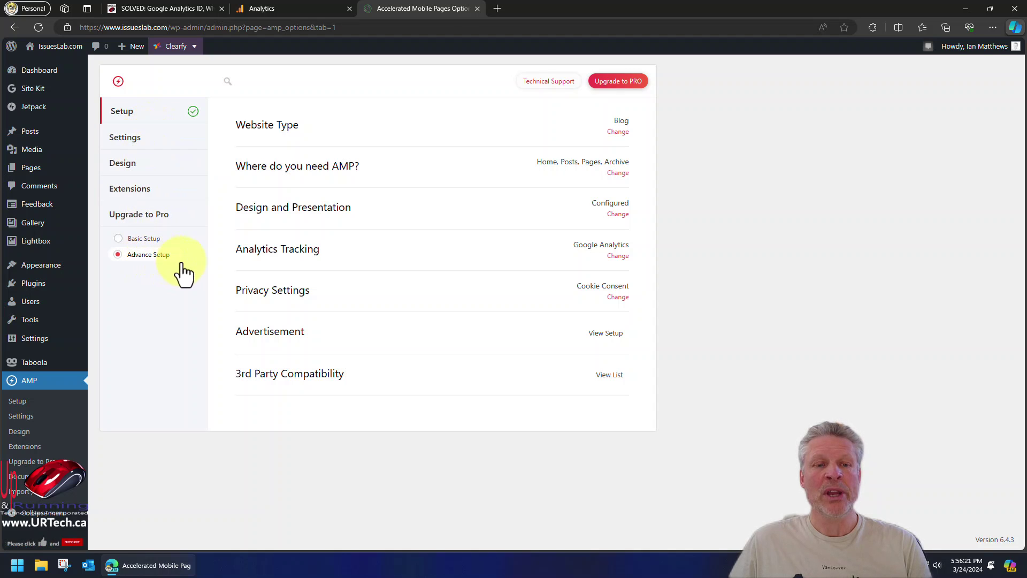
{"action": "left_click", "coordinate": [287, 250]}
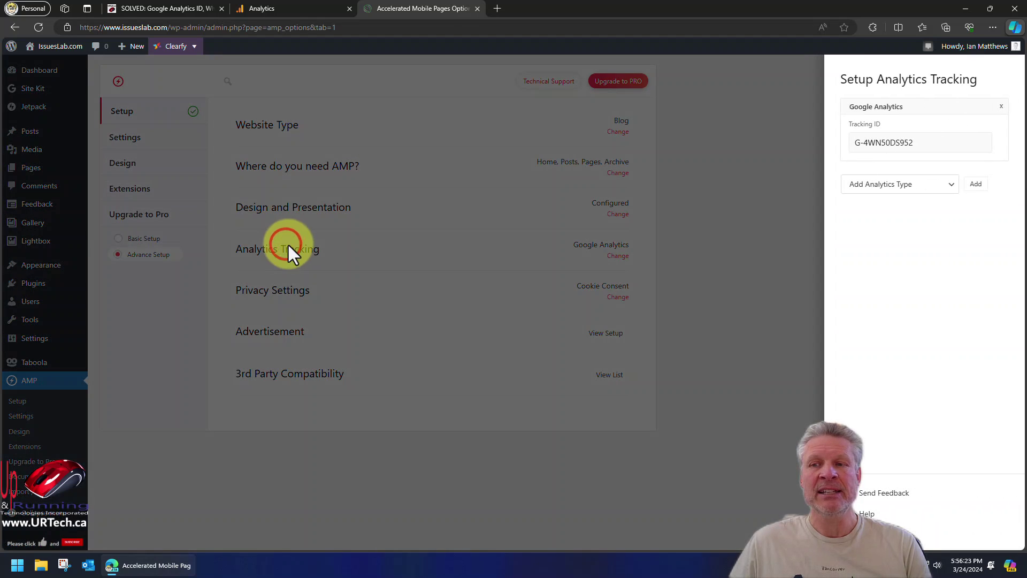
{"action": "left_click", "coordinate": [941, 142]}
{"action": "triple_click", "coordinate": [941, 142]}
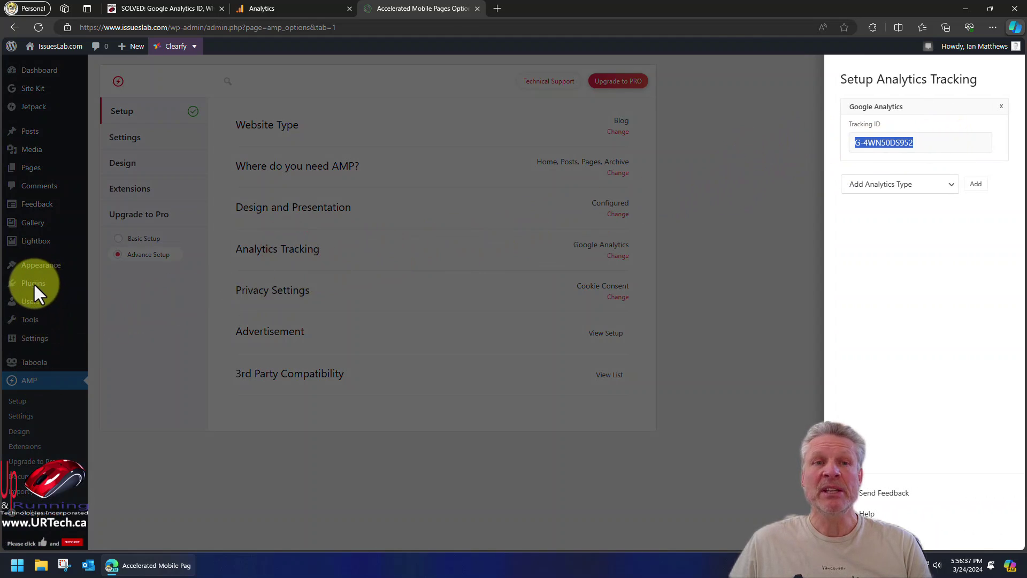
{"action": "left_click", "coordinate": [796, 110]}
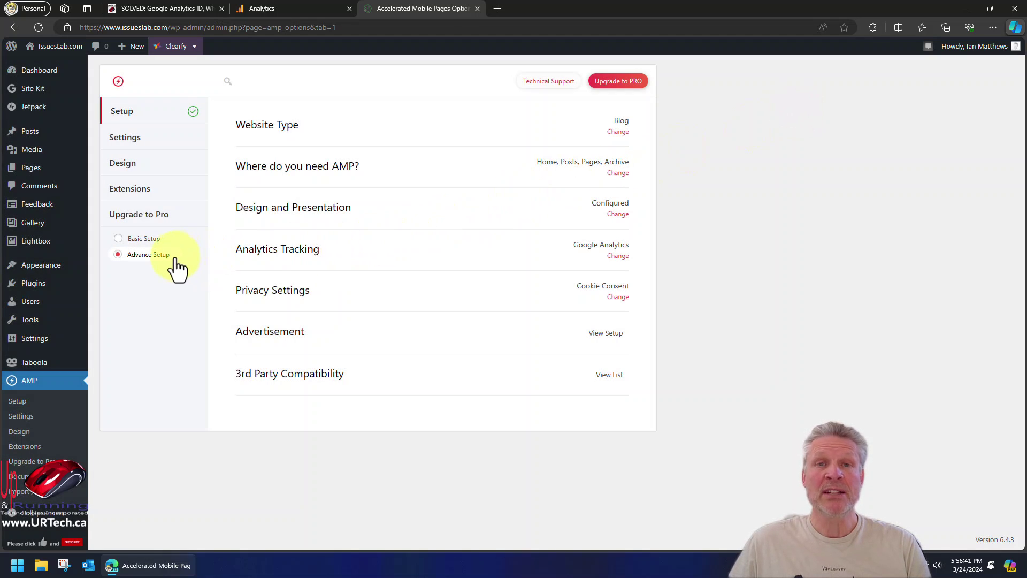
{"action": "mouse_move", "coordinate": [44, 271]}
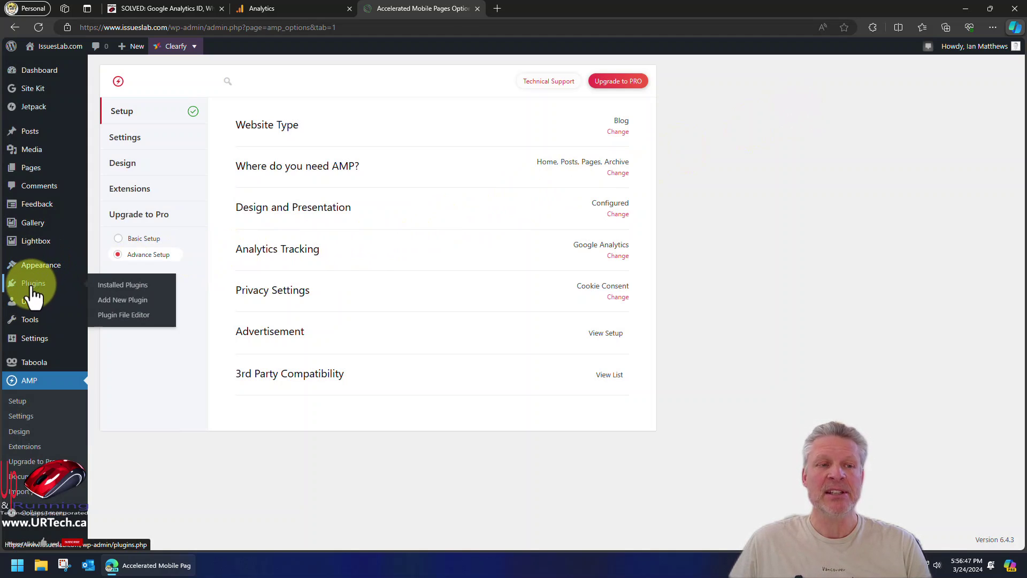
Search new plugins for 'amp' to find the active AMP for WP – Accelerated Mobile Pages
{"action": "left_click", "coordinate": [33, 289]}
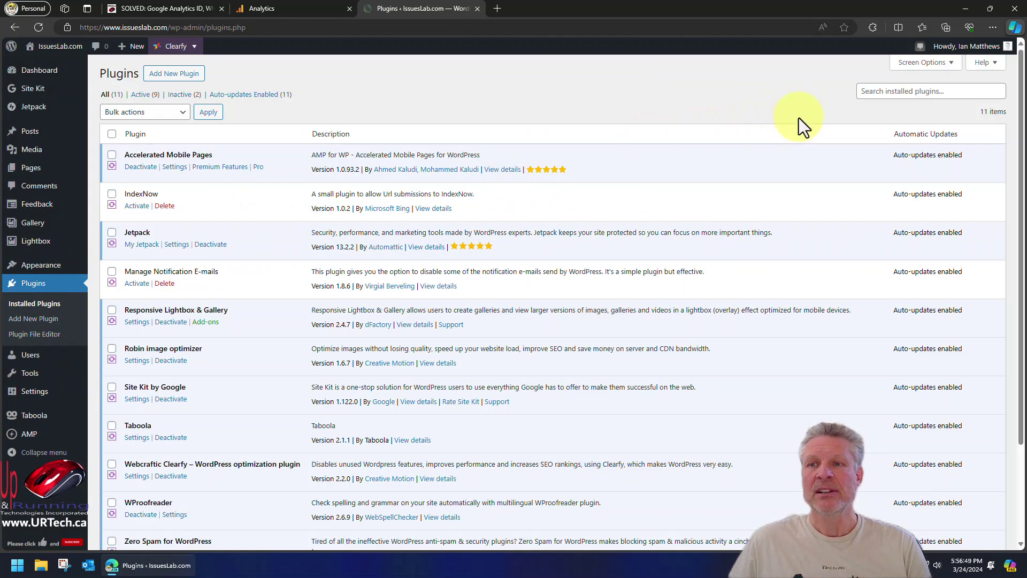
{"action": "left_click", "coordinate": [176, 88]}
{"action": "left_click", "coordinate": [890, 105]}
{"action": "type", "text": "ampo"}
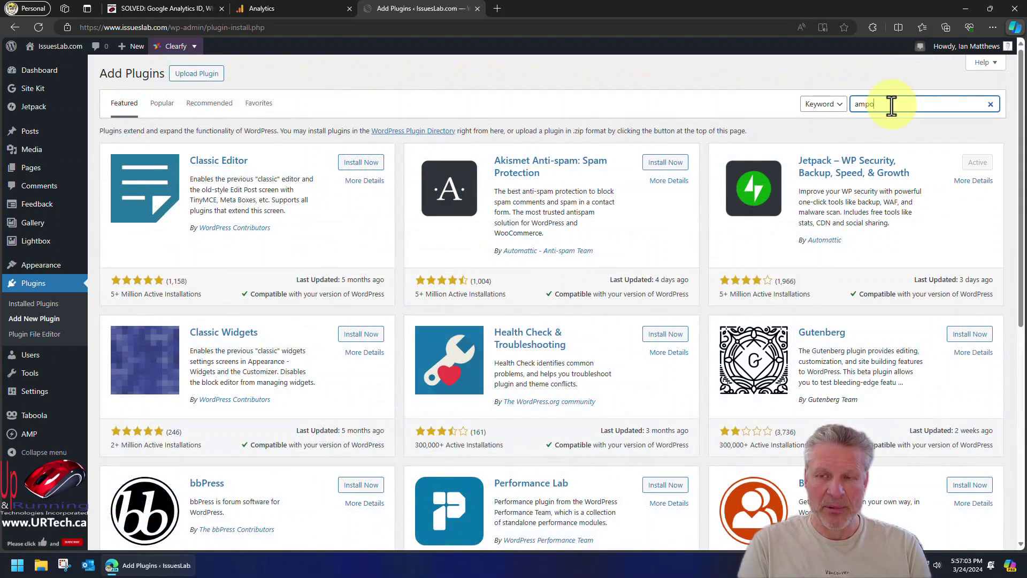
{"action": "key", "text": "BackSpace"}
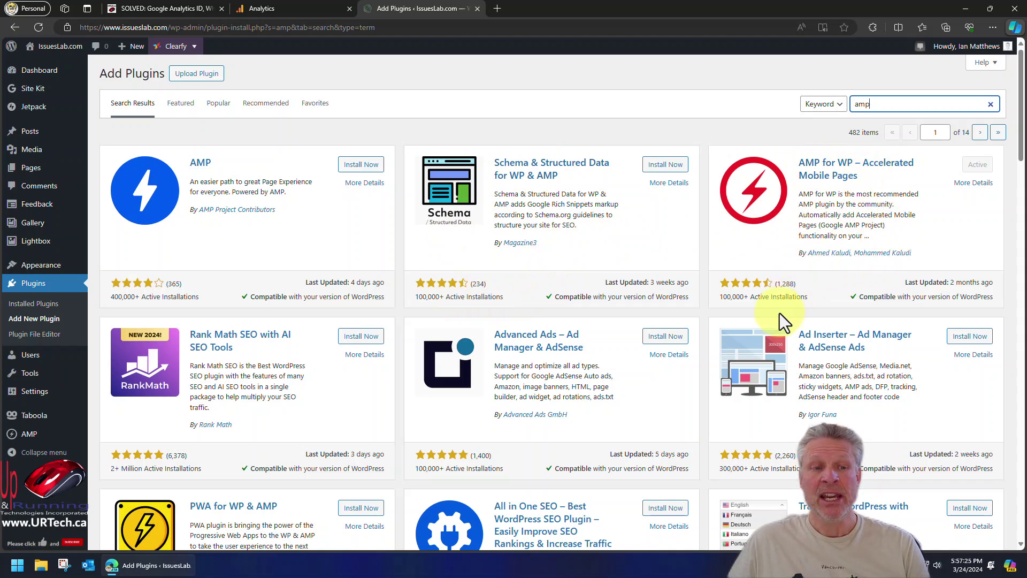
{"action": "left_click_drag", "start_coordinate": [722, 297], "coordinate": [784, 297]}
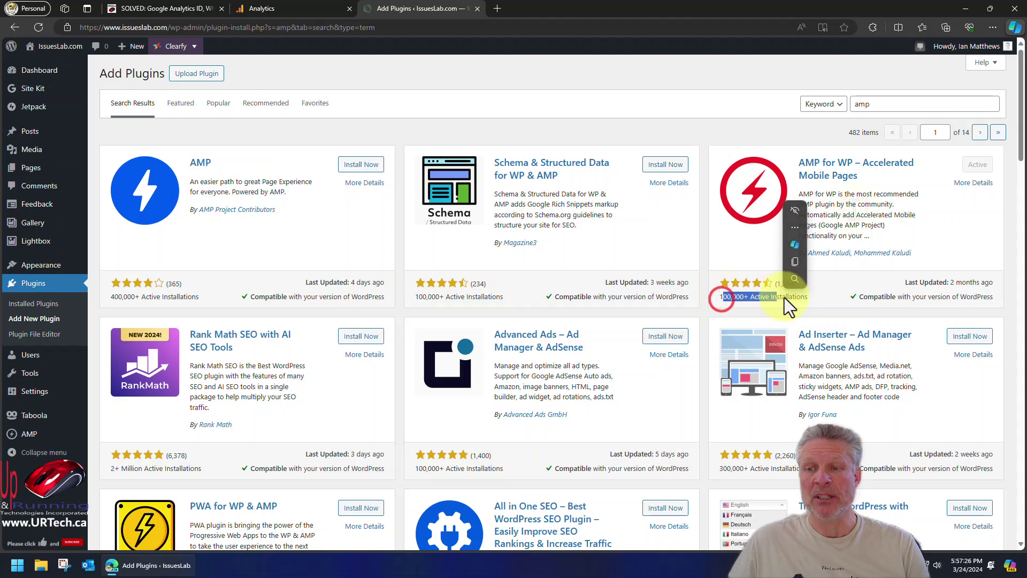
{"action": "left_click", "coordinate": [855, 209]}
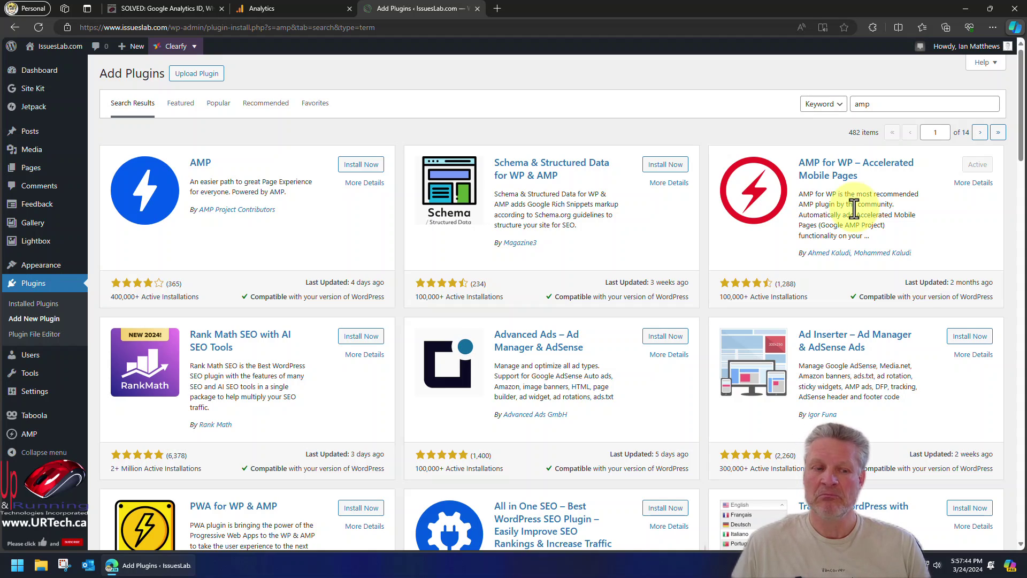
Back in the IssuesLab.com web stream details, view the Google tag installation instructions
{"action": "left_click", "coordinate": [292, 8]}
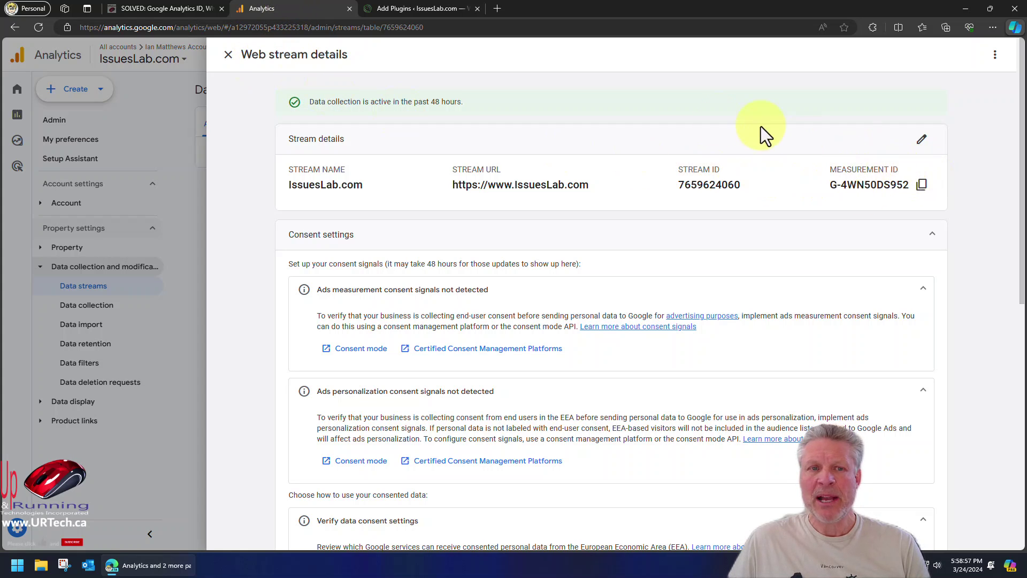
{"action": "scroll", "coordinate": [721, 179], "scroll_direction": "down", "scroll_amount": 9}
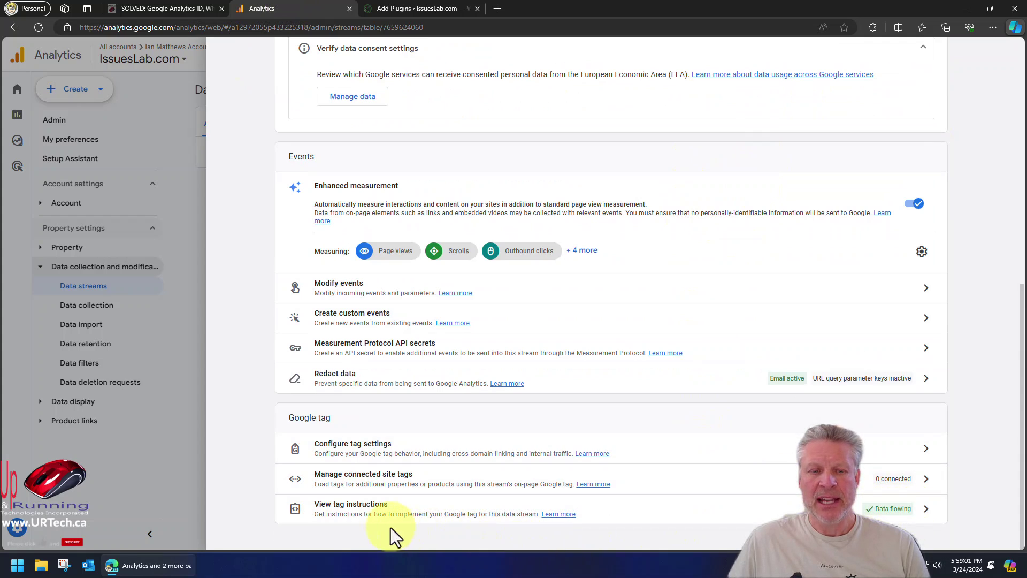
{"action": "left_click", "coordinate": [546, 516]}
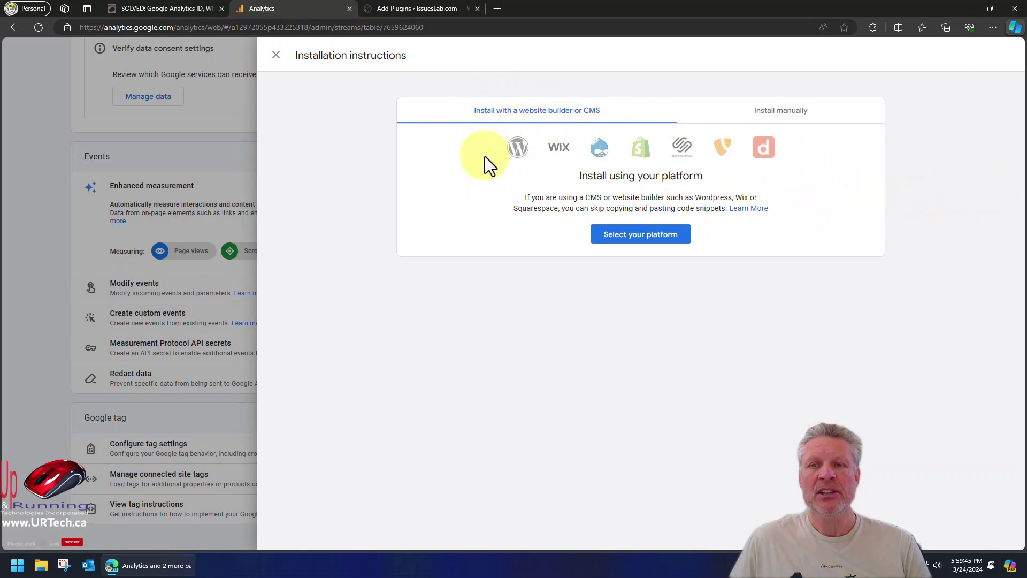
Show the manual gtag.js snippet, highlight the code block and the <head> placement note
{"action": "left_click", "coordinate": [777, 113]}
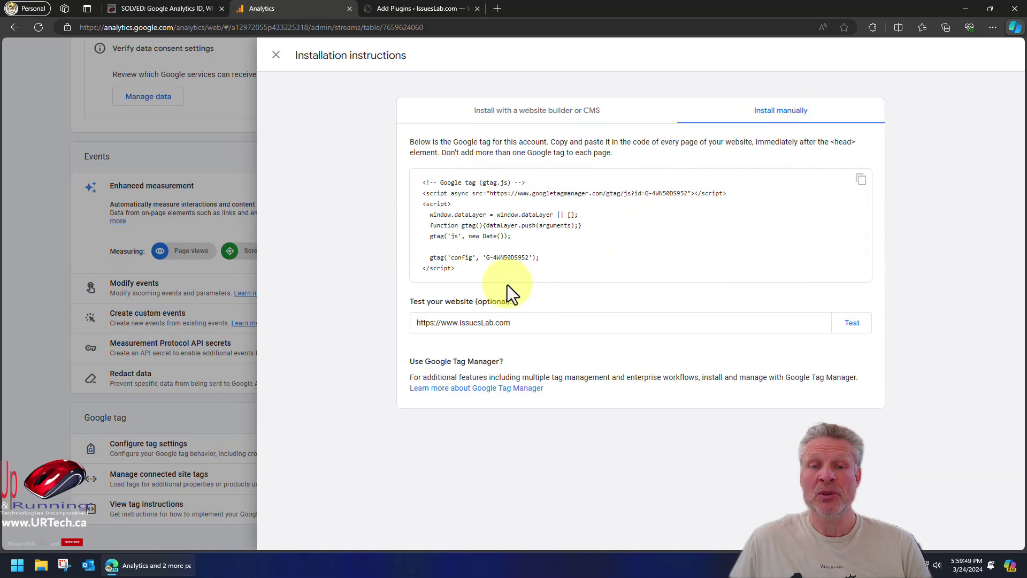
{"action": "left_click_drag", "start_coordinate": [467, 269], "coordinate": [420, 180]}
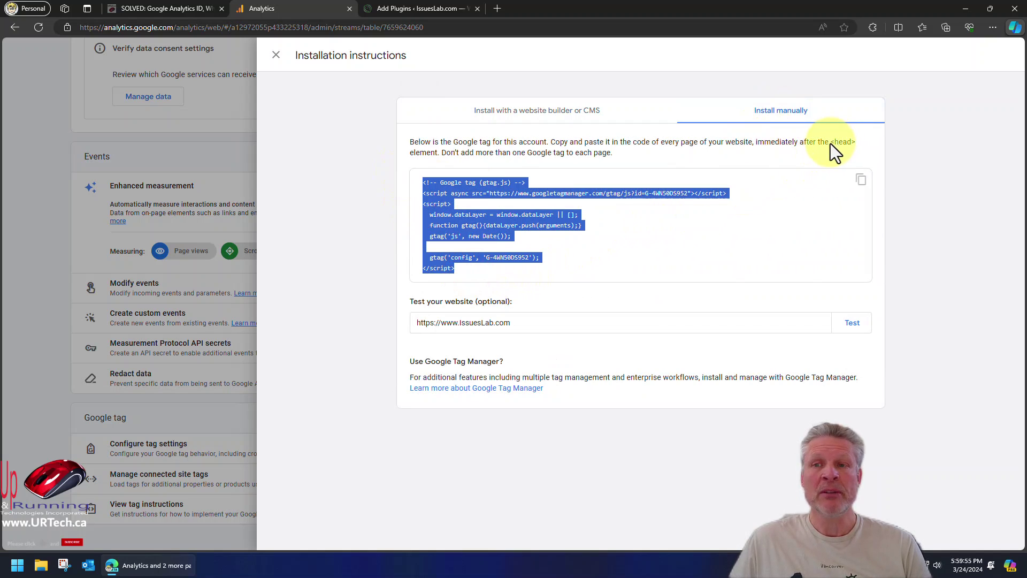
{"action": "left_click_drag", "start_coordinate": [830, 143], "coordinate": [854, 142]}
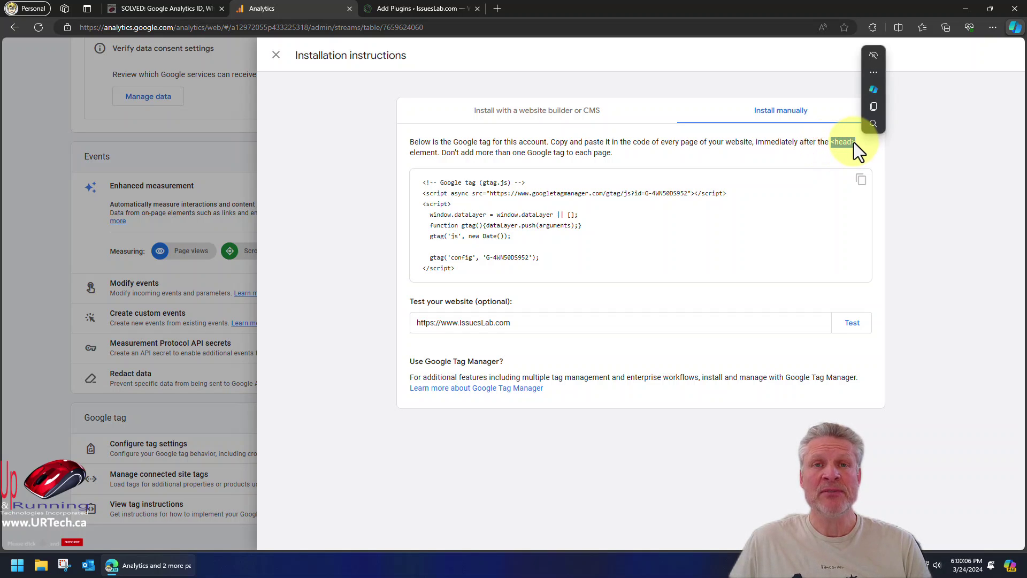